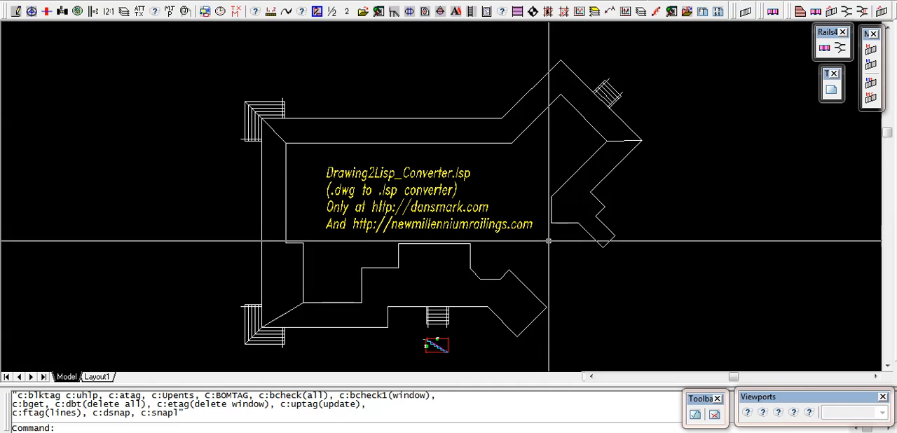
Generate 90-degree decking in the lower deck section by picking its perimeter, with the UCS origin at its lower-left corner and the B.O.M. beside its right end.
click(800, 12)
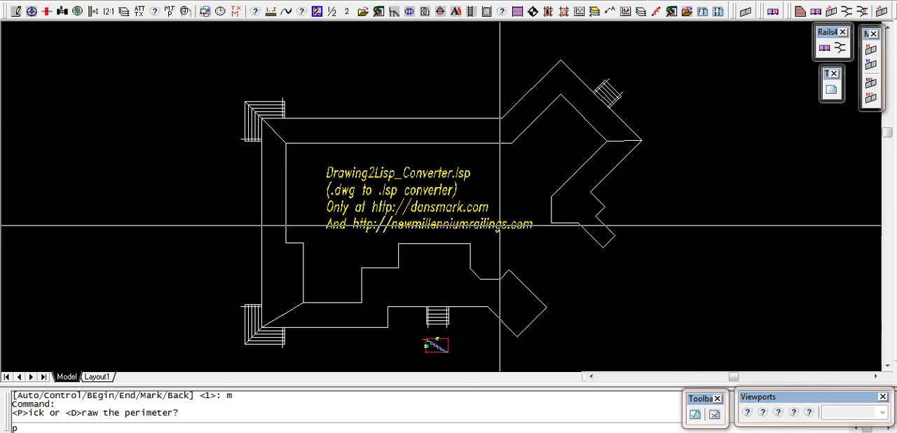
key(Return)
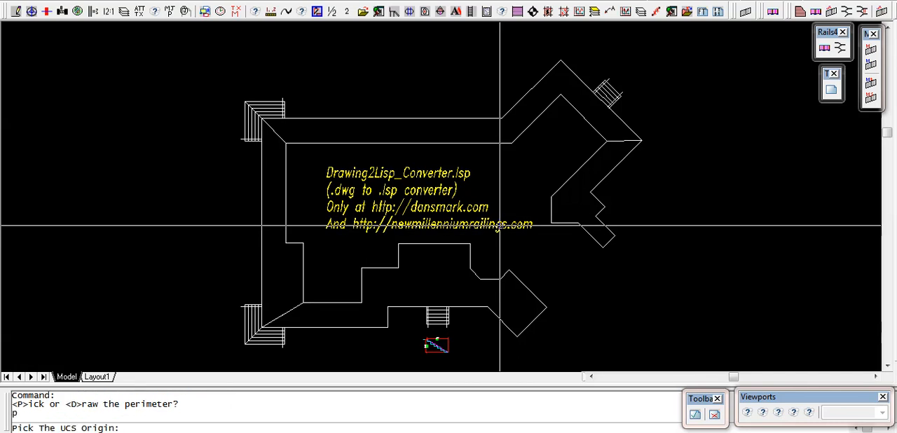
middle_click(299, 323)
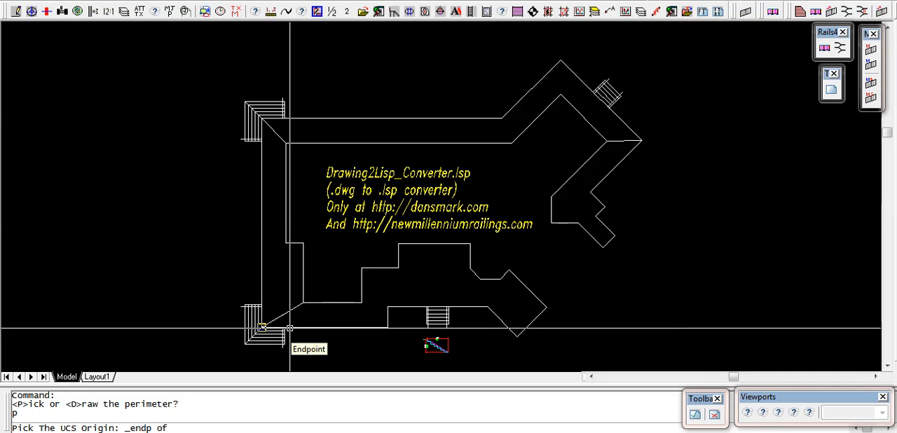
click(290, 328)
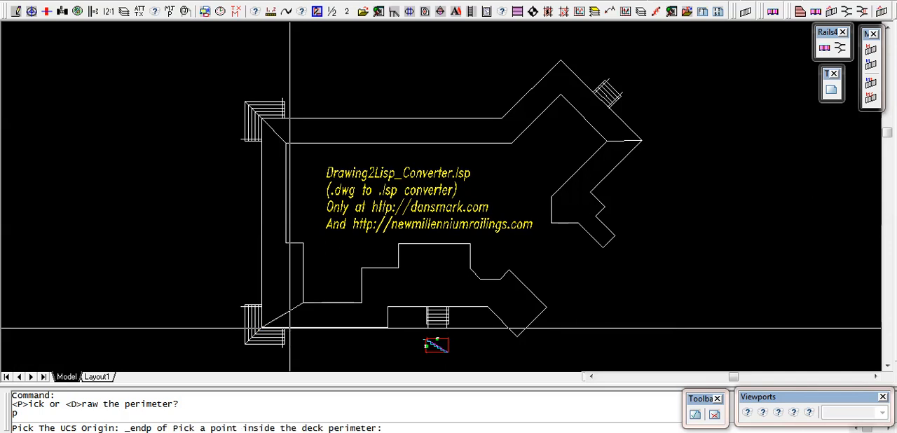
click(414, 288)
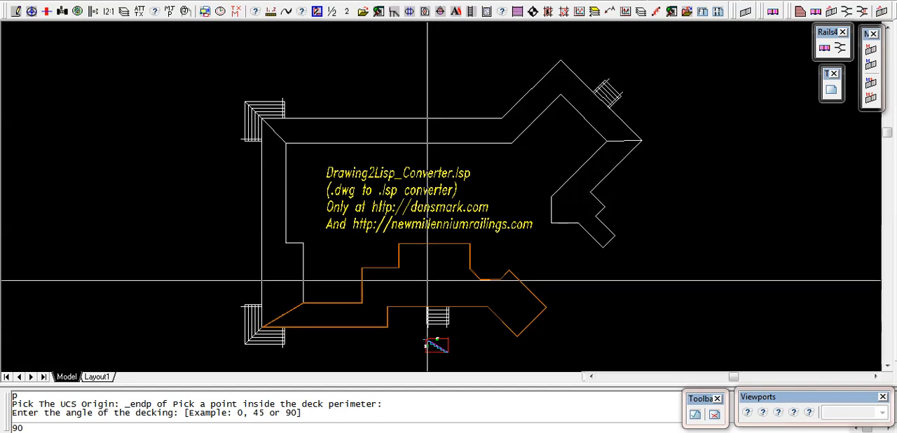
key(Return)
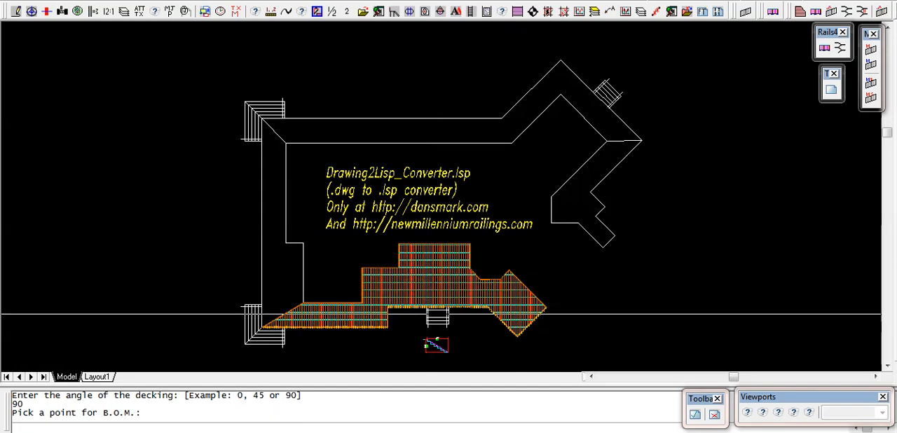
click(571, 323)
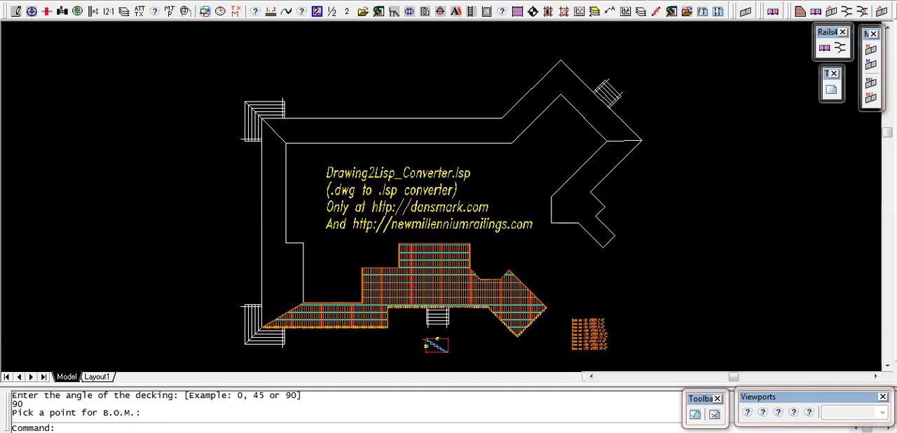
Generate 0-degree decking in the left deck section by picking its perimeter, with the UCS origin at an outer-edge endpoint and the B.O.M. outside its left edge.
key(Return)
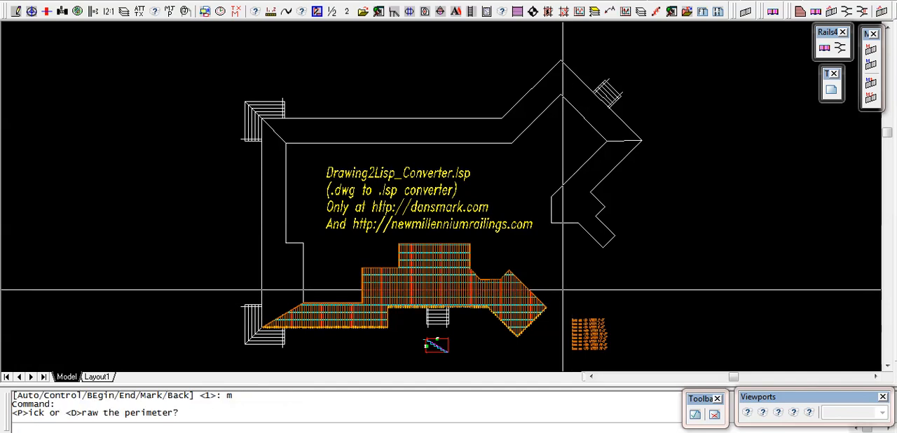
text(p)
key(Return)
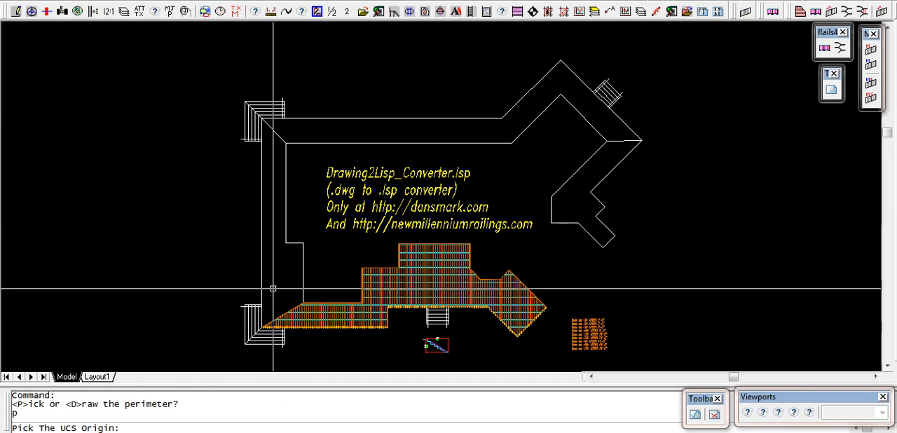
click(272, 288)
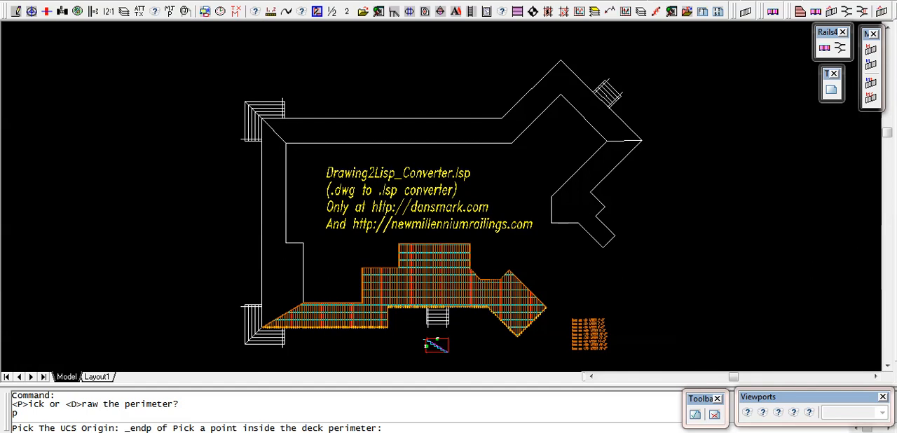
click(273, 249)
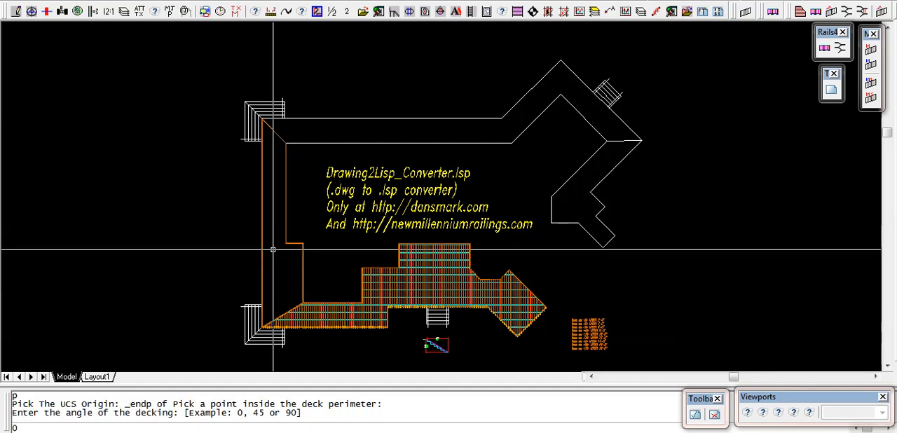
text(0)
key(Return)
click(210, 230)
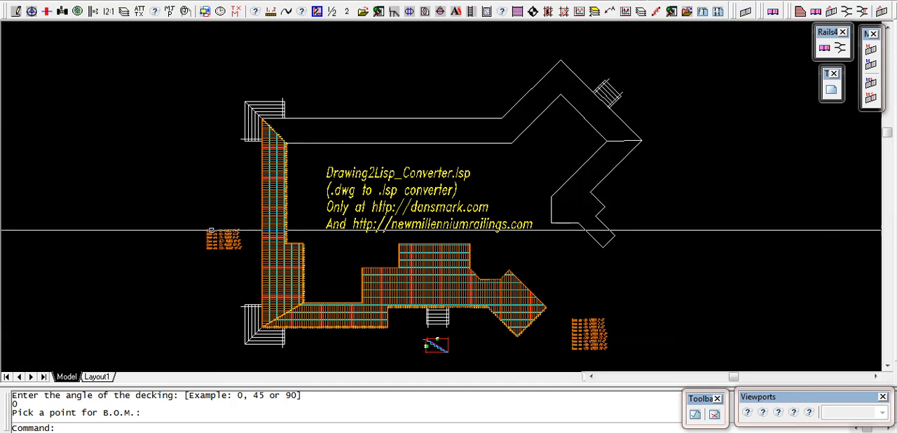
Generate 90-degree decking in the upper deck section by picking its perimeter, with the UCS origin at its upper-left corner and the B.O.M. above it.
key(Return)
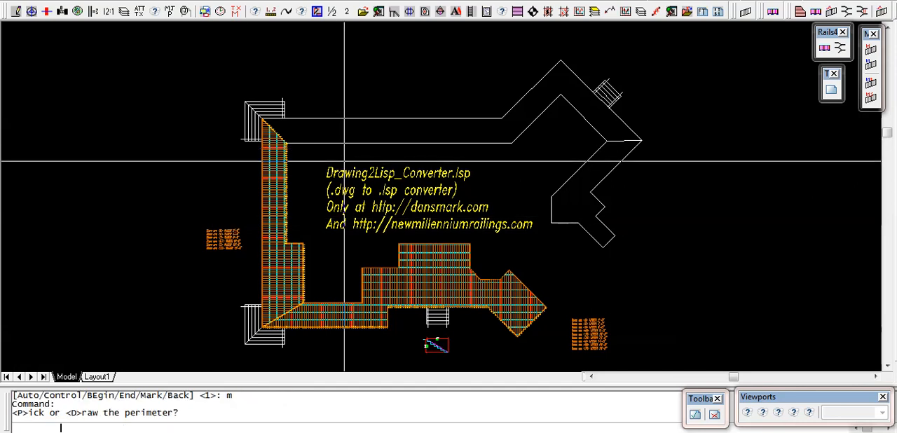
text(p)
key(Return)
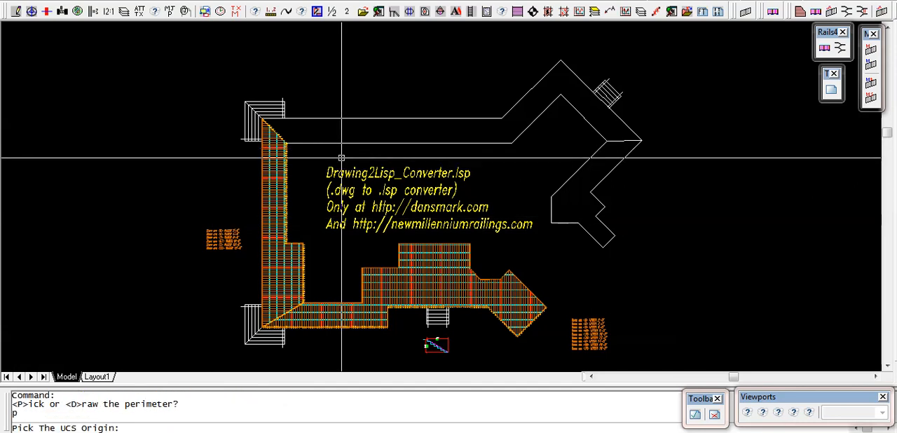
click(299, 125)
click(417, 130)
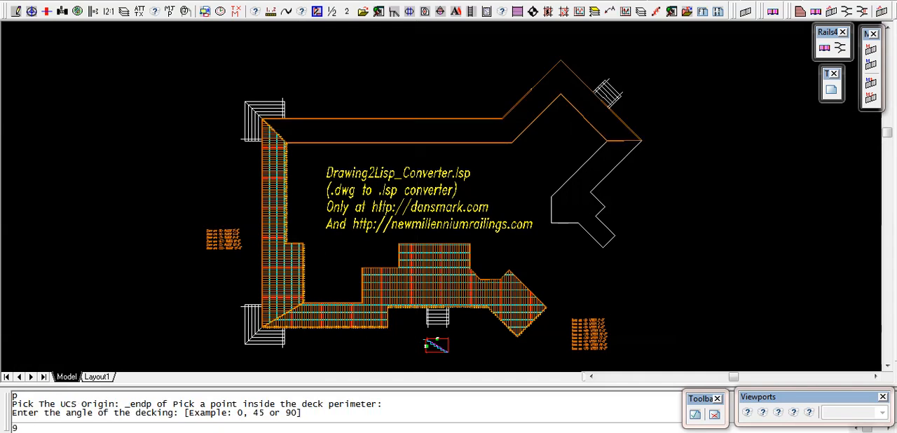
text(90)
key(Return)
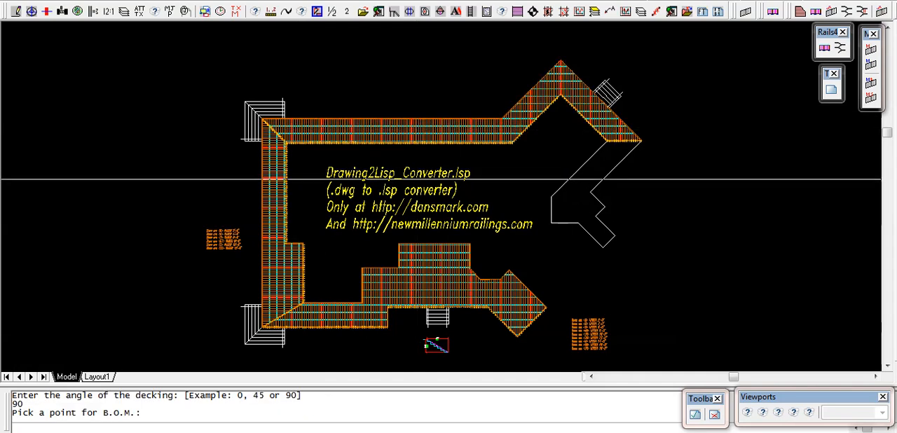
click(427, 74)
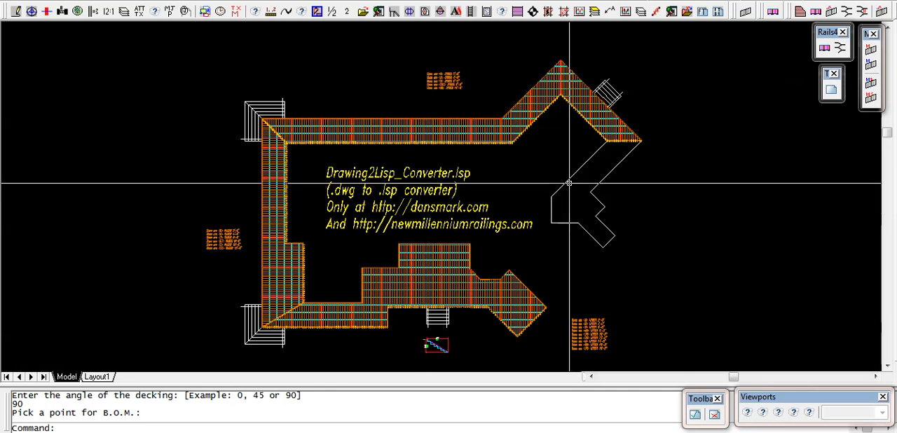
Generate 45-degree decking in the remaining right deck section, with the UCS origin at its outer upper corner and the B.O.M. to its right.
key(Return)
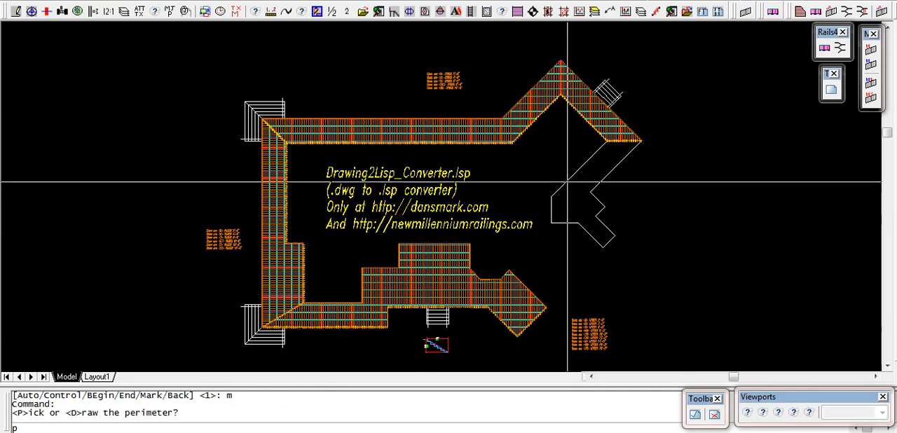
text(p)
key(Return)
scroll(589, 186, up, 5)
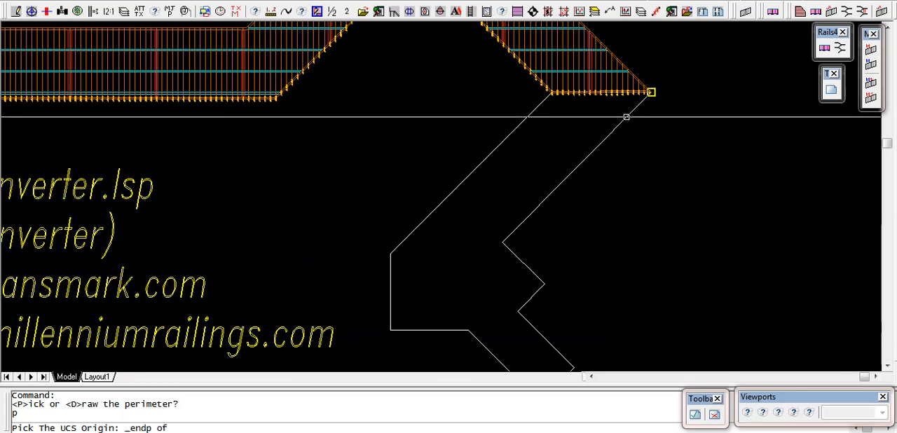
click(626, 117)
scroll(486, 207, down, 2)
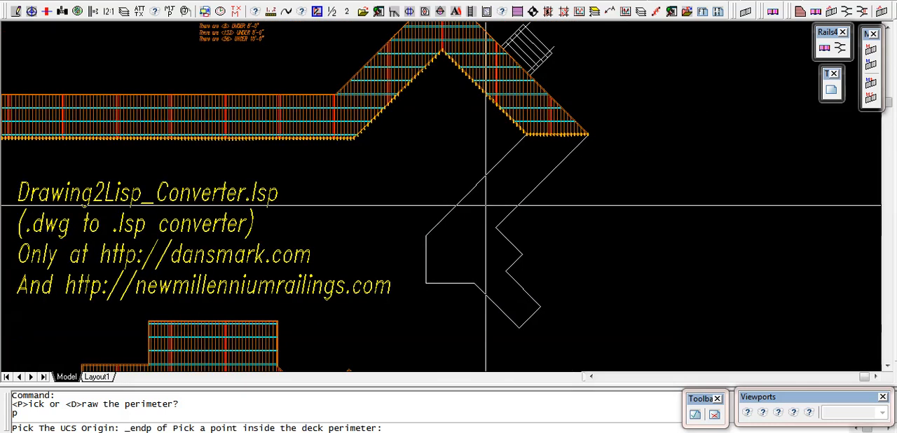
click(481, 225)
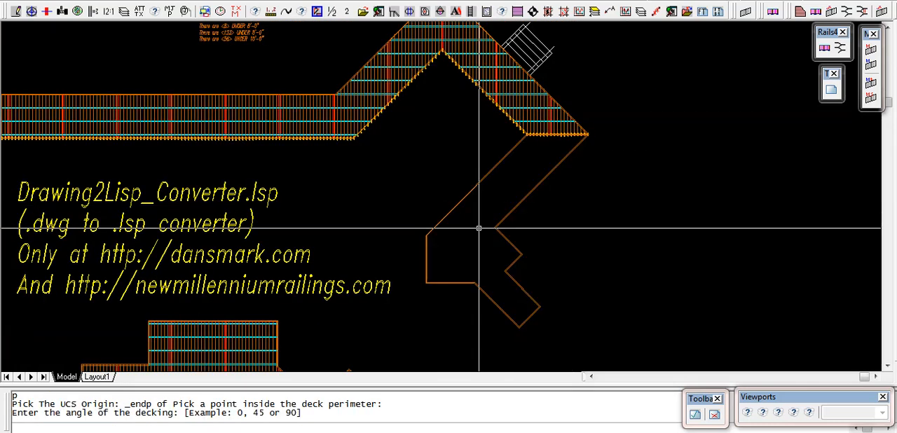
text(45)
key(Return)
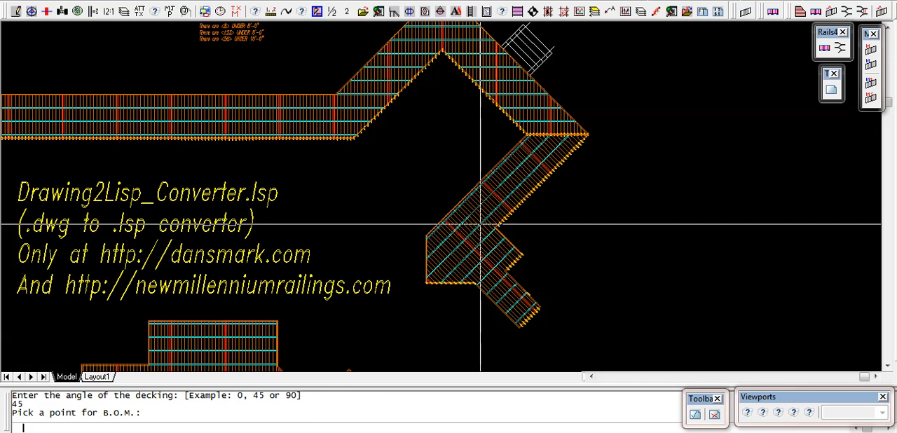
click(577, 254)
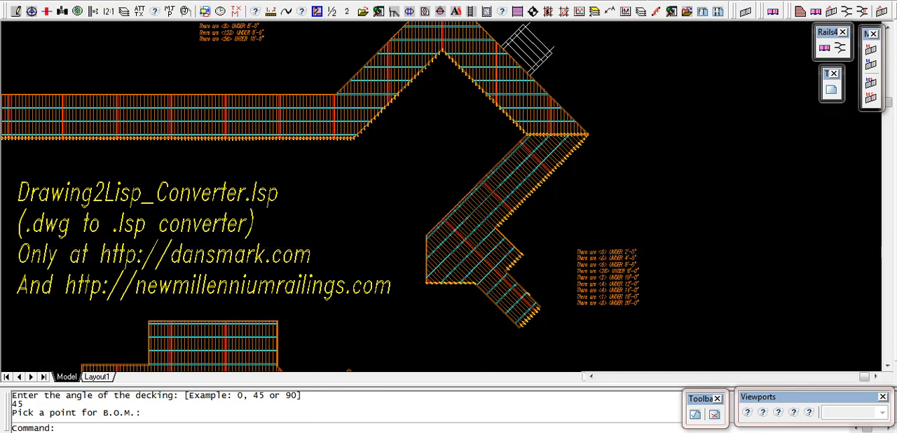
Examine the lower deck section's board list and the cut-length labels along its angled right end.
scroll(544, 187, down, 5)
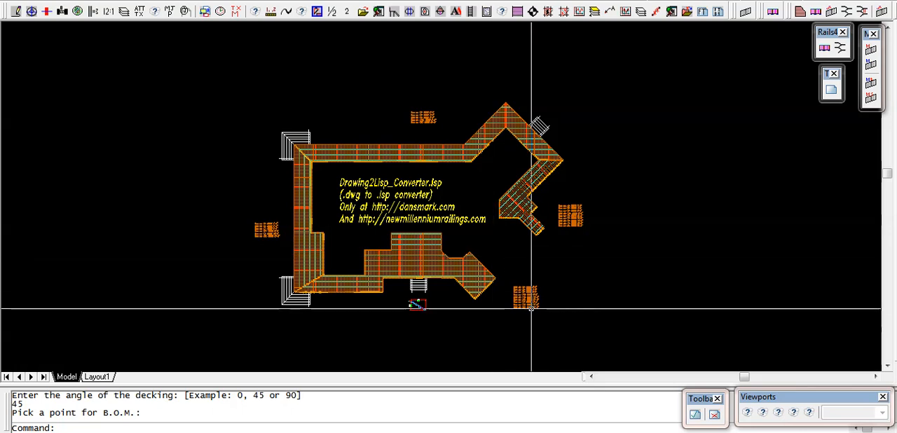
scroll(529, 302, up, 8)
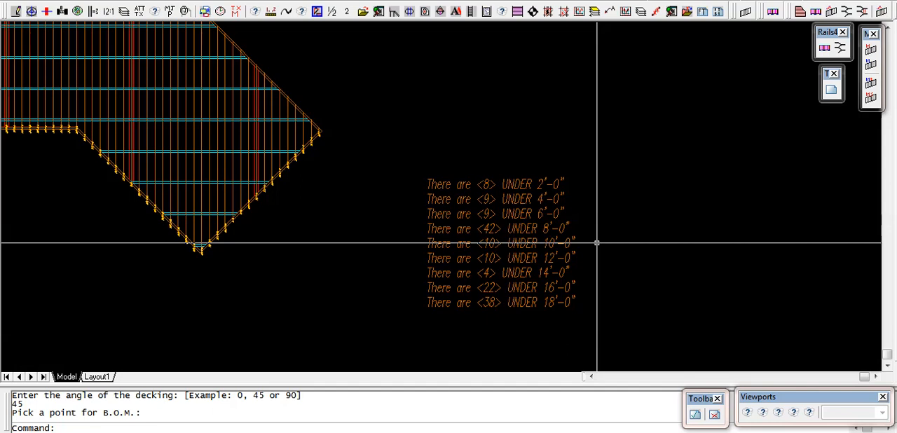
scroll(581, 210, down, 3)
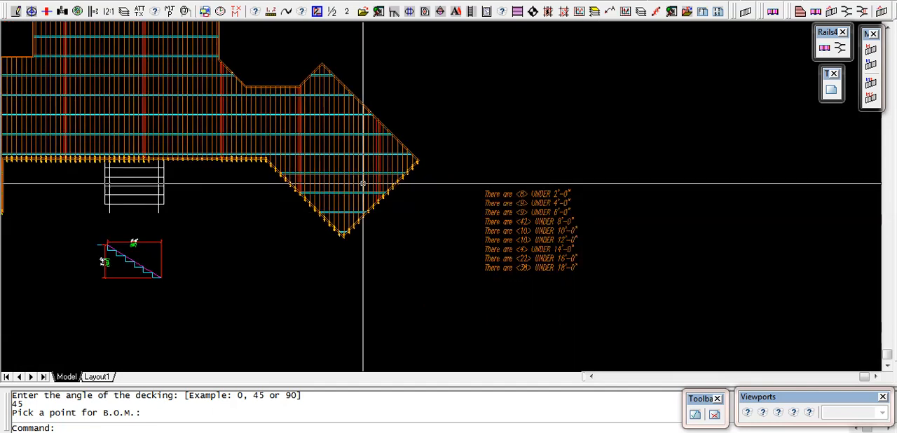
scroll(392, 181, up, 3)
scroll(393, 181, up, 5)
scroll(415, 206, down, 4)
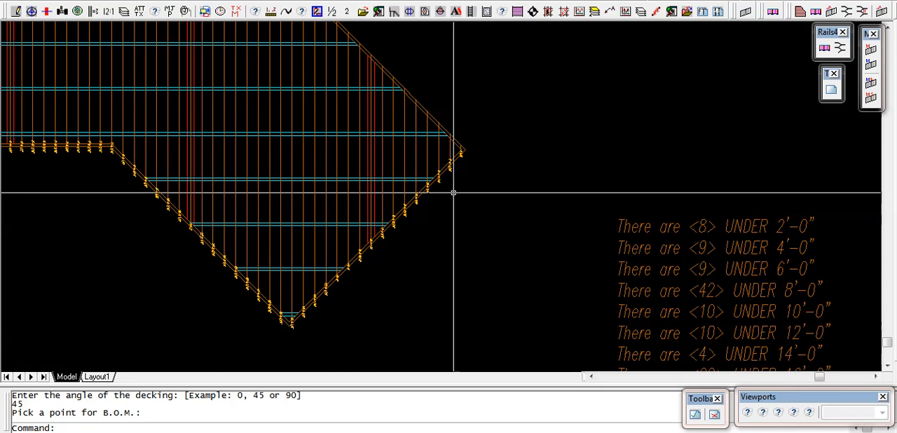
scroll(452, 189, up, 5)
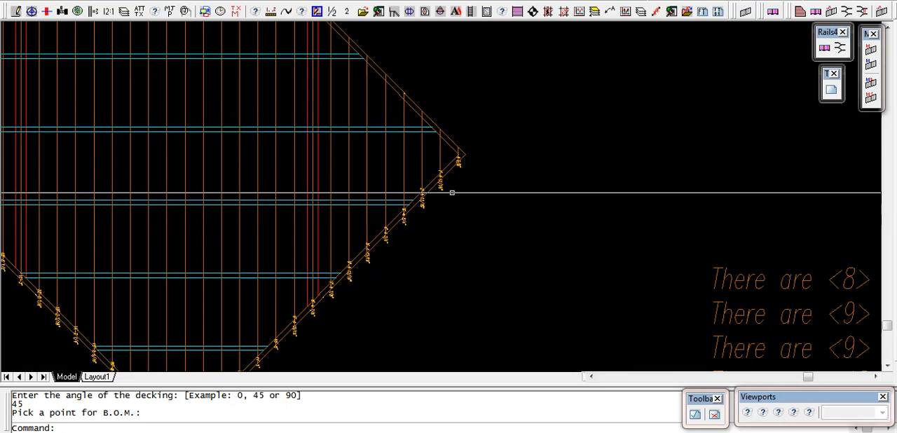
scroll(434, 201, up, 2)
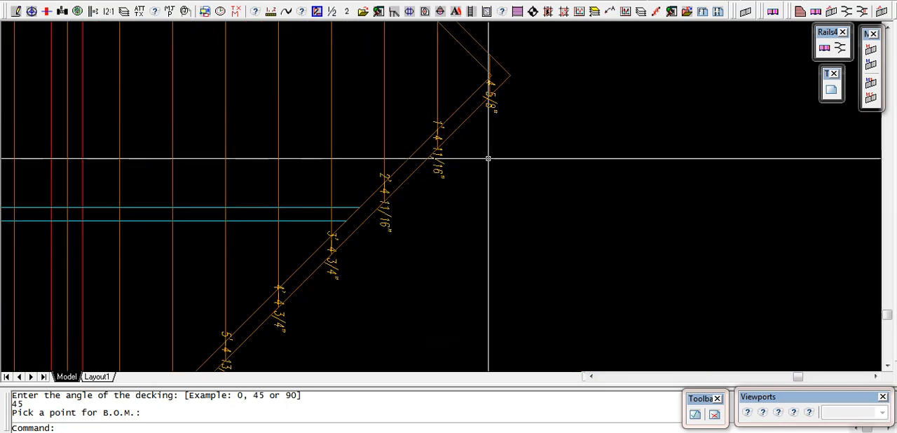
scroll(492, 162, down, 7)
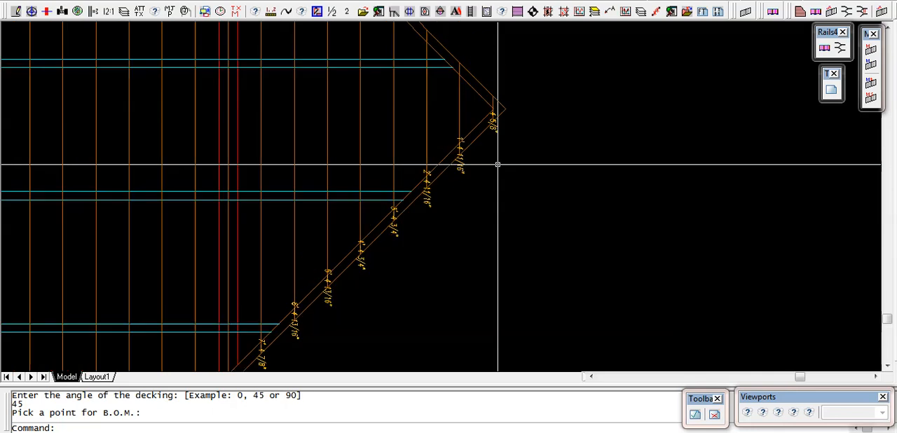
Examine the board length labels at the lower-left mitred corner and along the front edge of the lower deck section.
scroll(47, 193, up, 6)
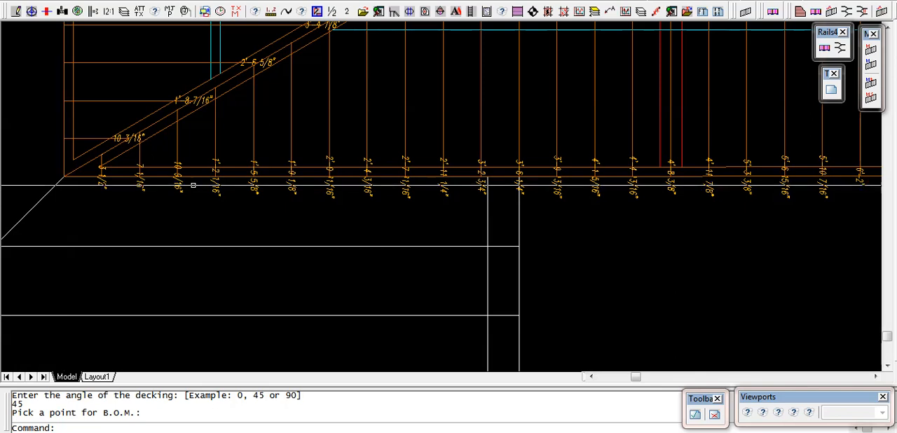
scroll(226, 207, down, 4)
scroll(279, 209, down, 5)
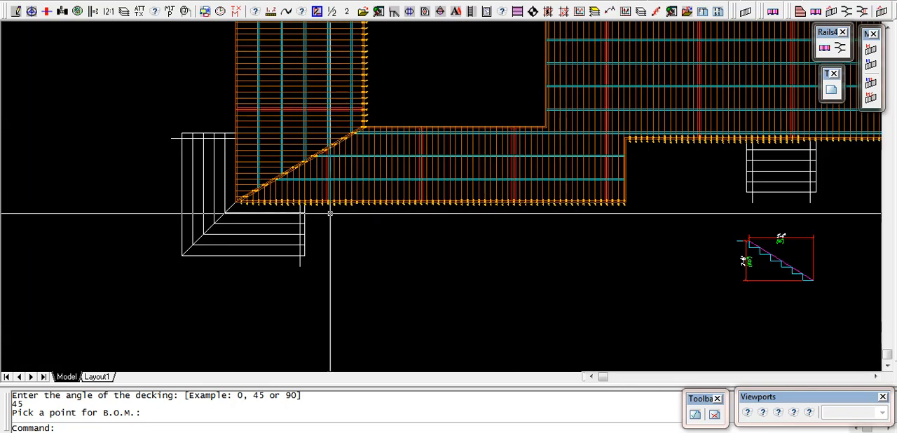
scroll(331, 212, up, 2)
scroll(378, 196, down, 3)
scroll(635, 161, up, 1)
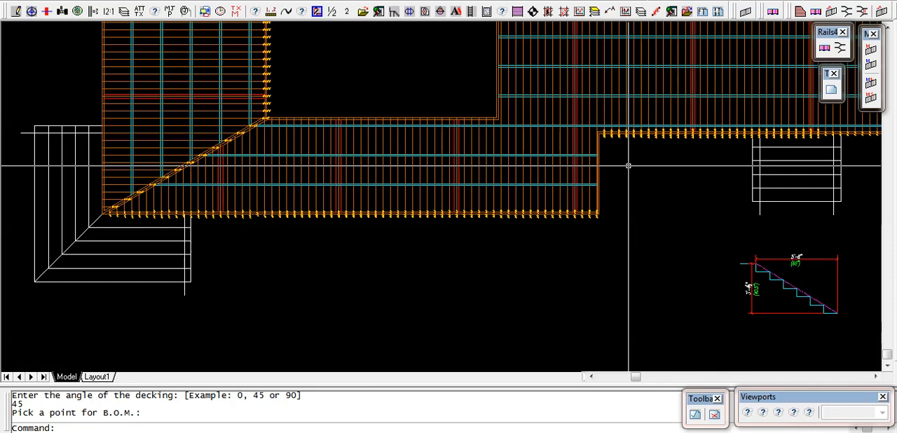
scroll(713, 129, up, 5)
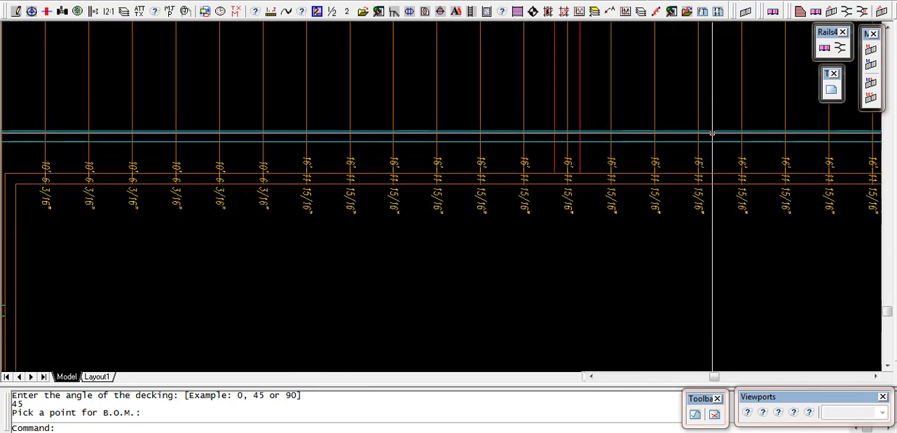
scroll(711, 144, down, 1)
scroll(515, 204, down, 6)
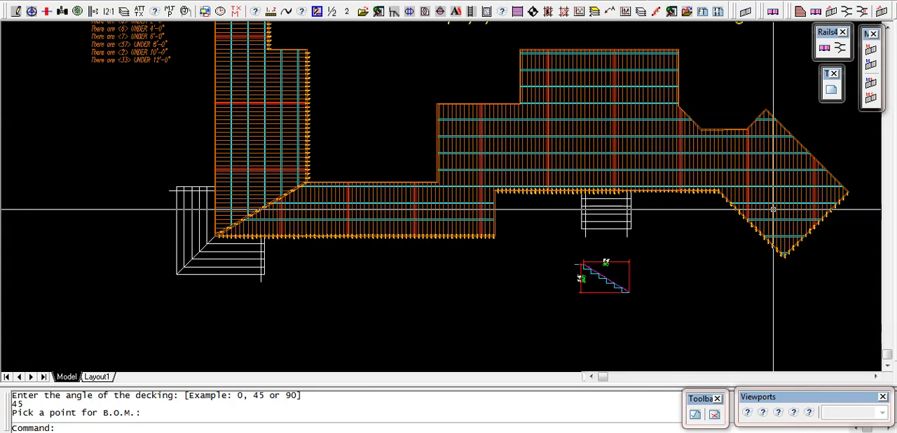
Examine the board length labels along the diagonal lower-left edge of the lower deck section's angled right end.
scroll(774, 190, up, 2)
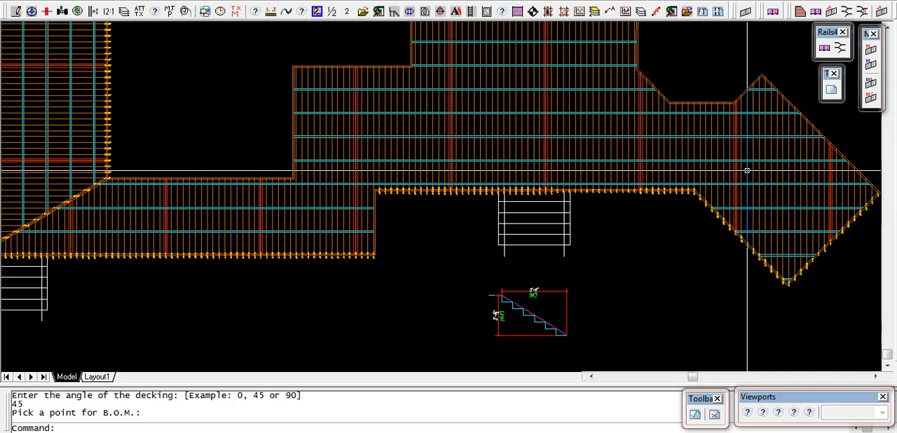
scroll(740, 260, up, 5)
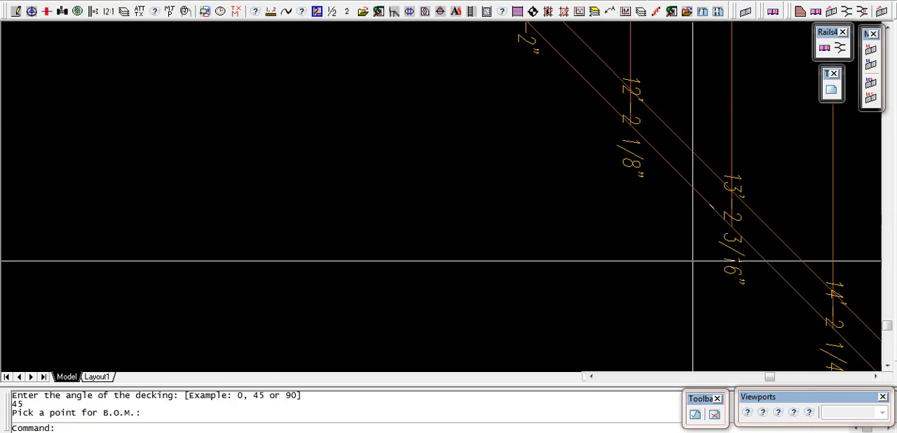
scroll(693, 260, down, 6)
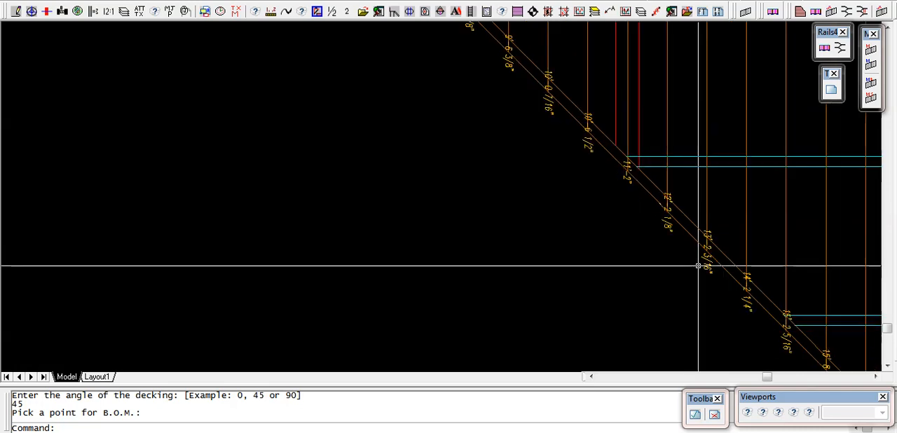
scroll(699, 268, down, 3)
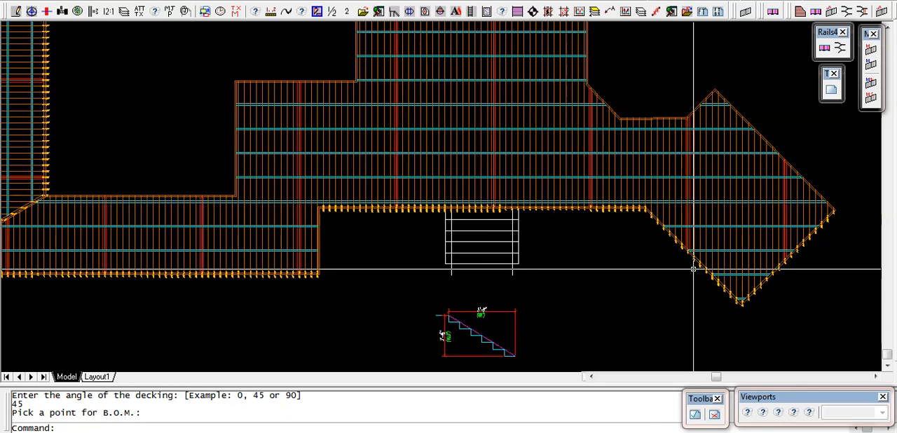
scroll(642, 264, down, 6)
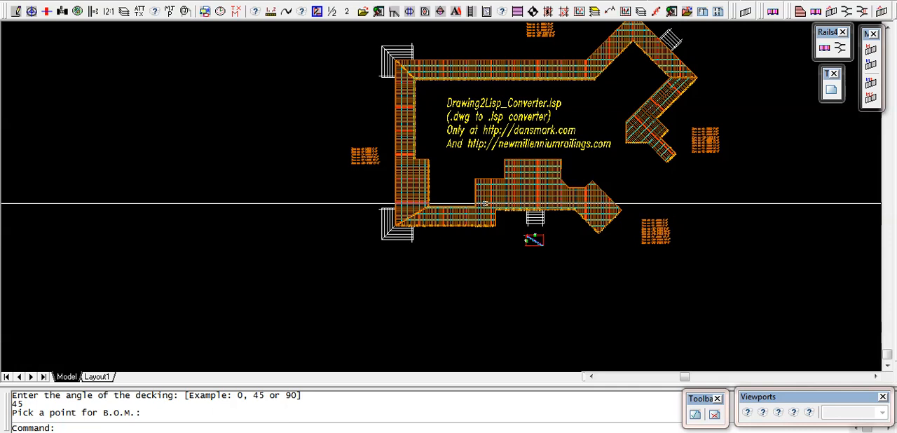
scroll(396, 218, down, 2)
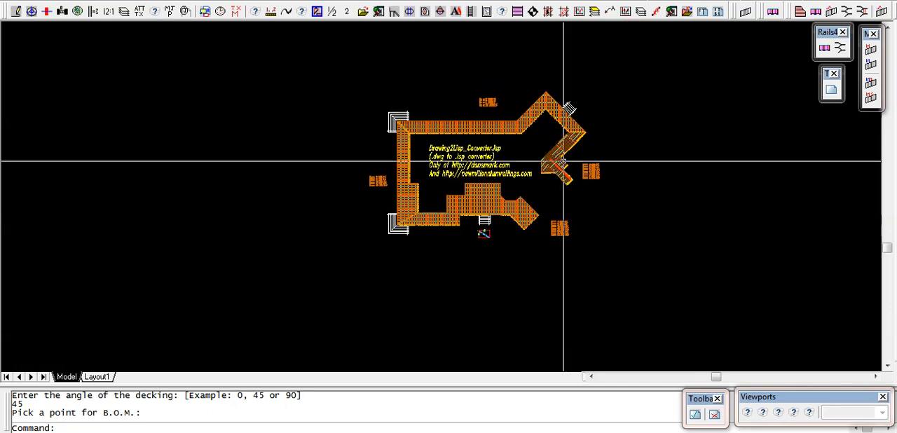
Examine the 45-degree right deck section's board list and the length labels along its edges and its joint with the upper section.
scroll(563, 157, up, 8)
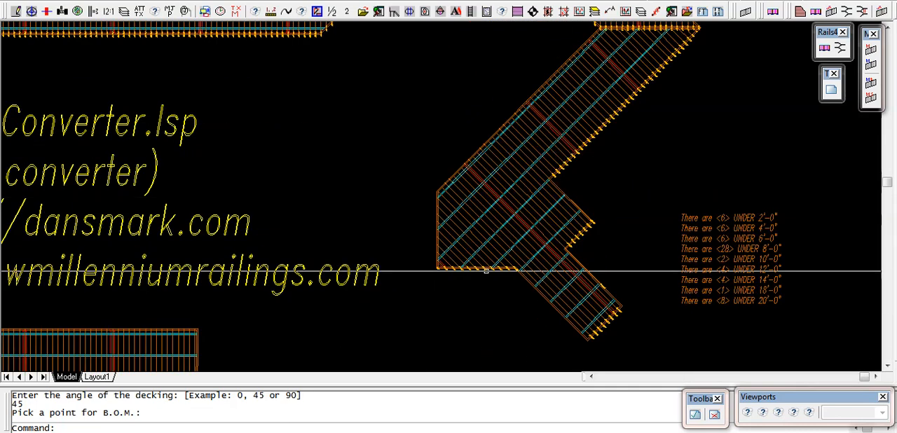
scroll(484, 265, up, 4)
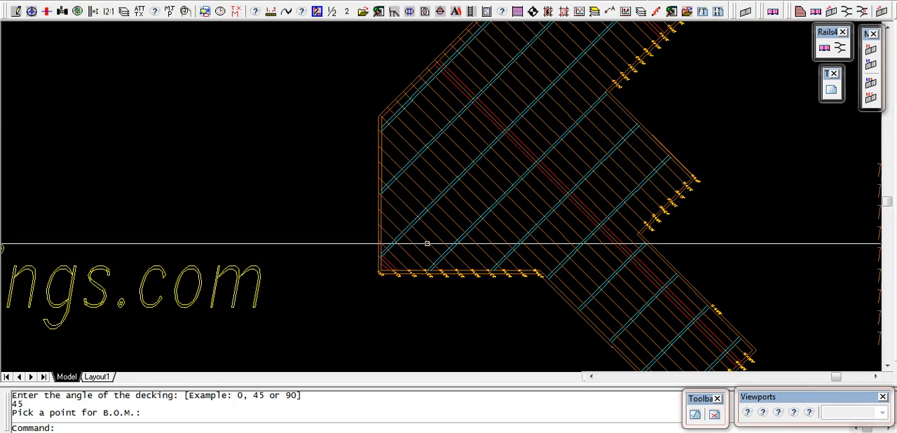
scroll(503, 285, down, 4)
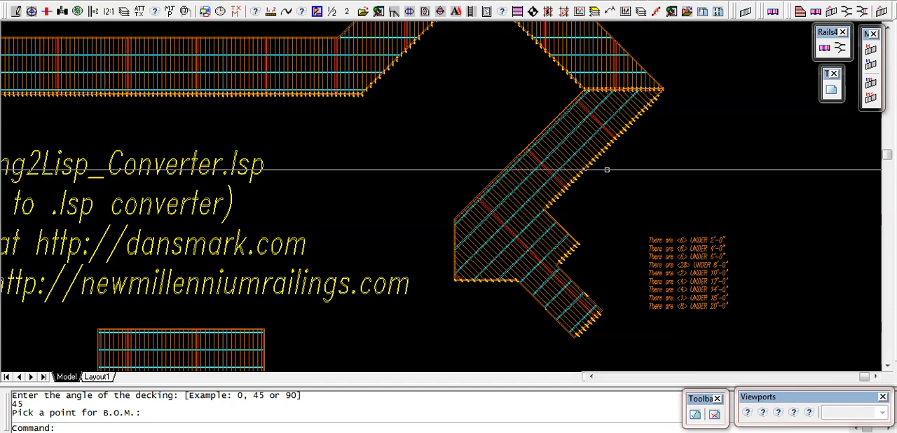
scroll(663, 86, up, 5)
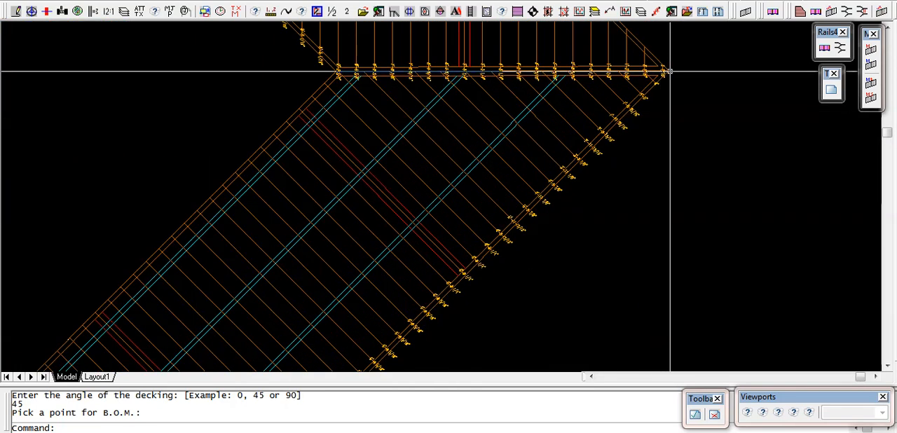
scroll(670, 72, down, 5)
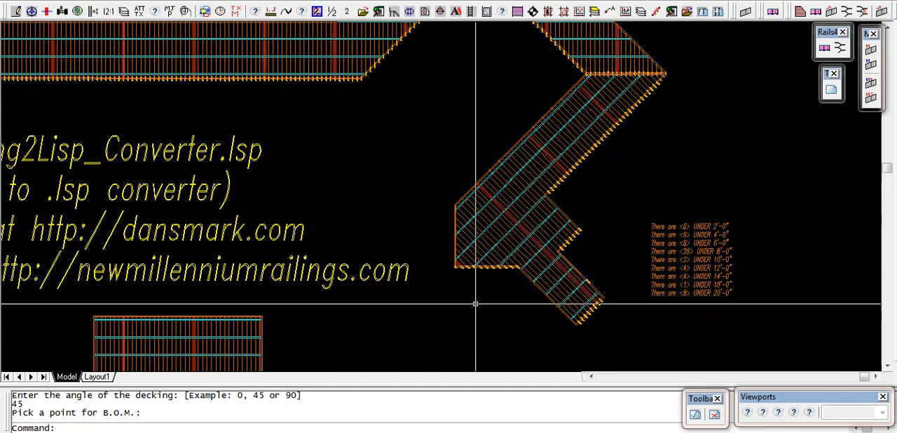
scroll(485, 302, down, 6)
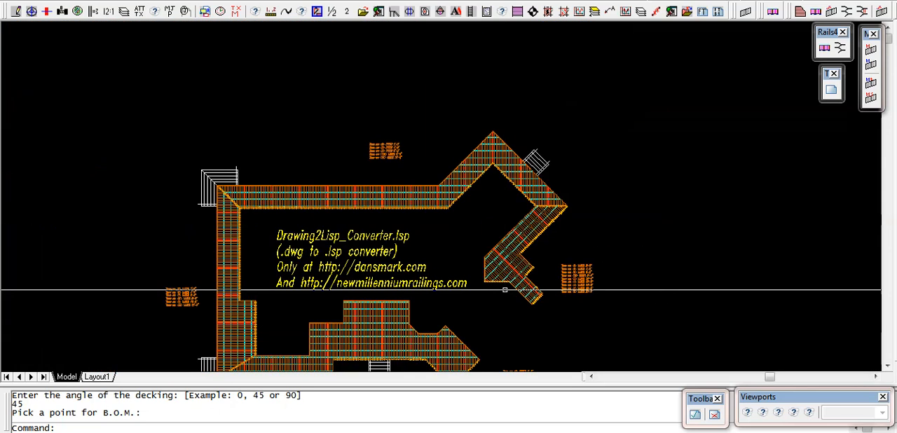
scroll(425, 303, up, 5)
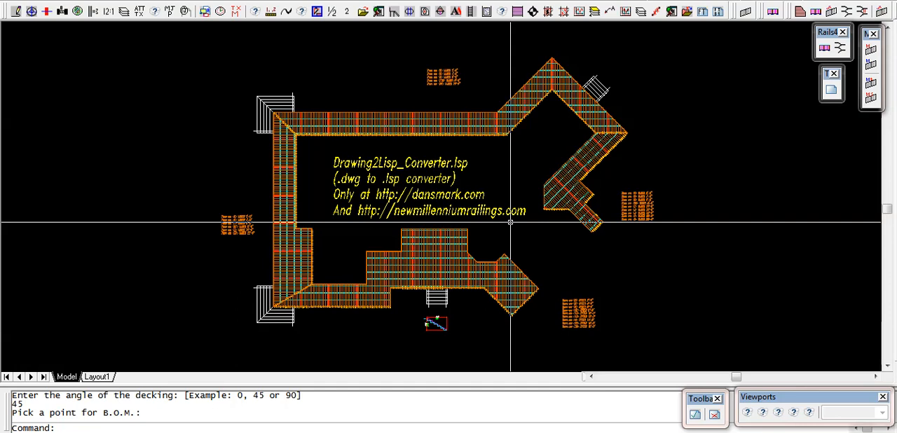
click(468, 197)
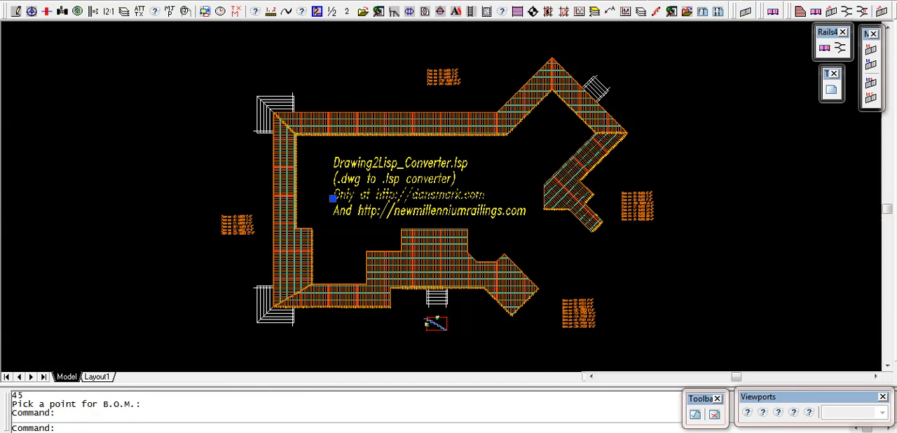
key(Escape)
click(509, 211)
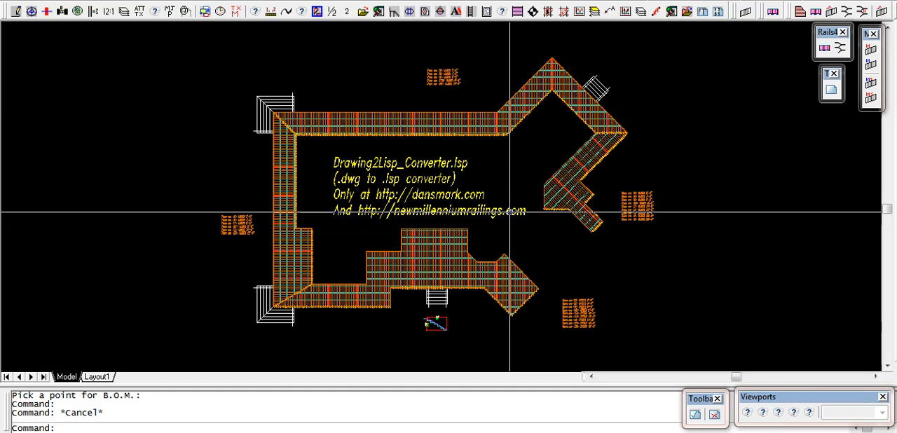
key(Escape)
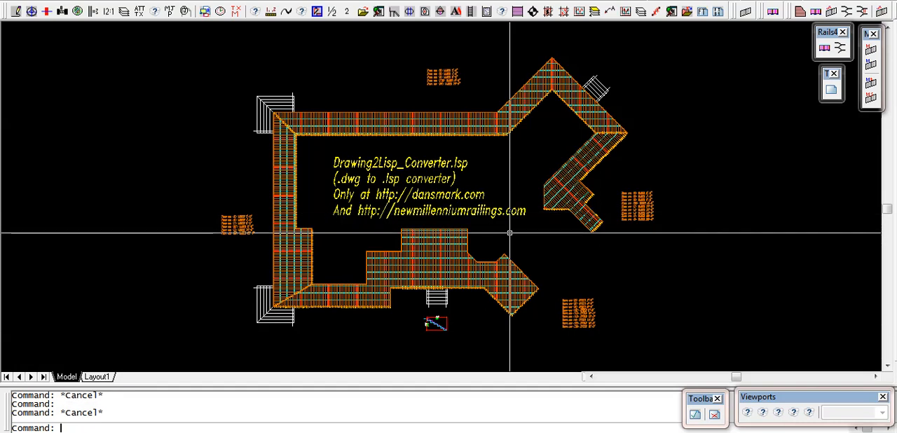